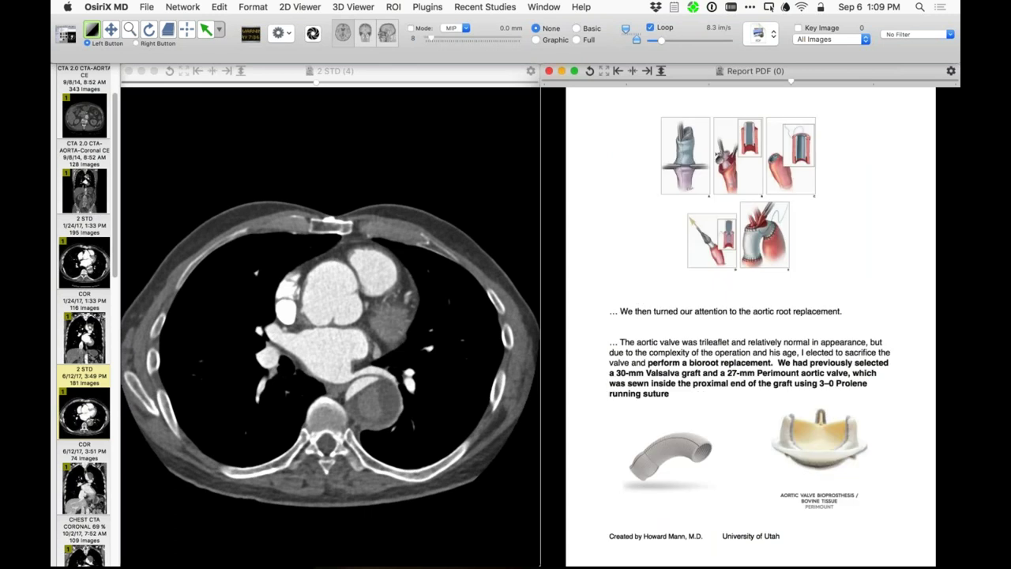
drag(727, 224, 719, 305)
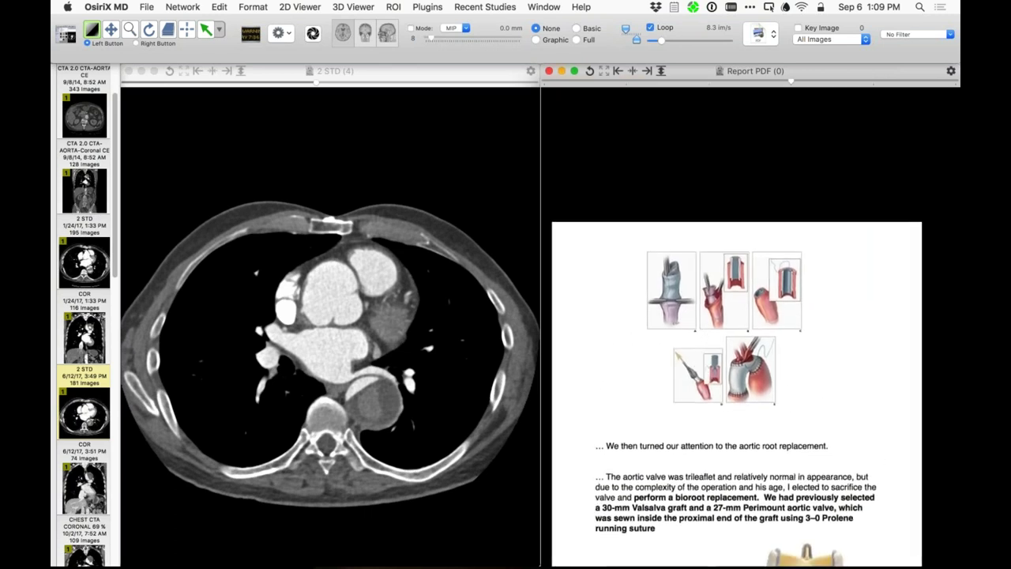
scroll(719, 308, down, 5)
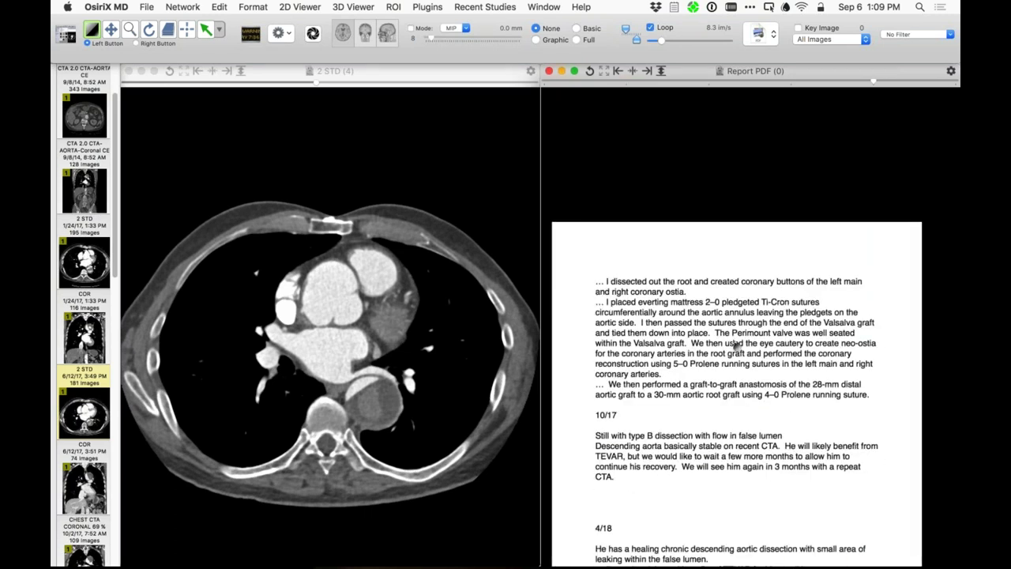
scroll(735, 345, up, 5)
scroll(747, 328, up, 3)
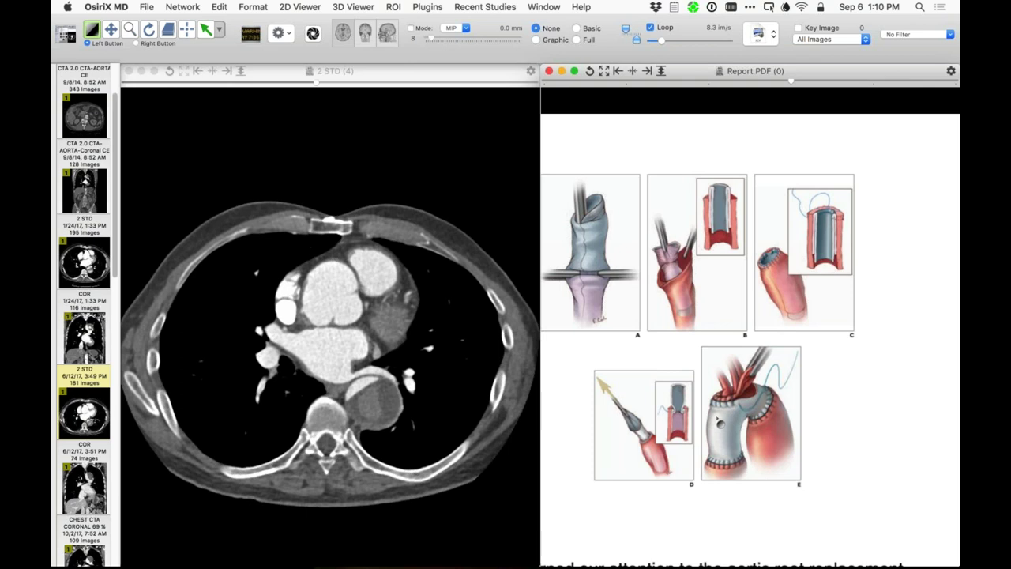
scroll(711, 365, down, 3)
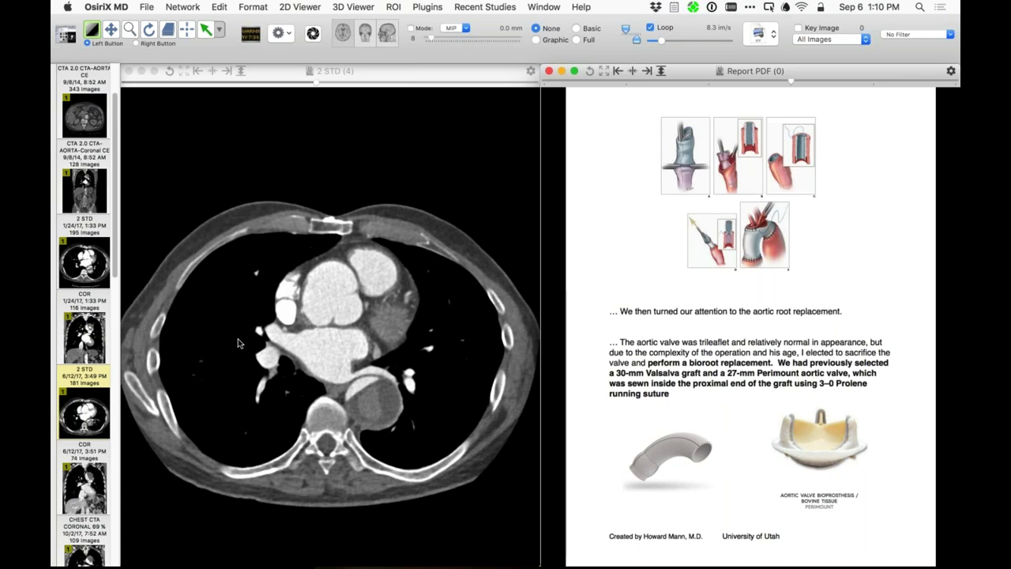
Open the CTA CHEST 1.0 BestDiast series from the series thumbnail list.
click(189, 355)
scroll(158, 363, down, 5)
scroll(91, 385, down, 5)
scroll(91, 385, down, 7)
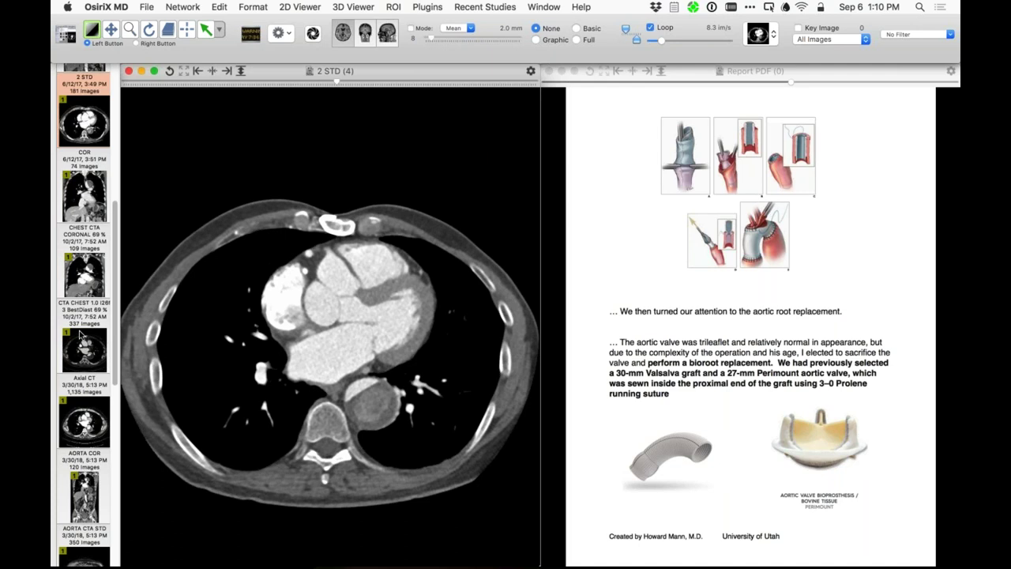
click(85, 348)
Page the axial slices up to the aortic arch level.
scroll(277, 343, down, 6)
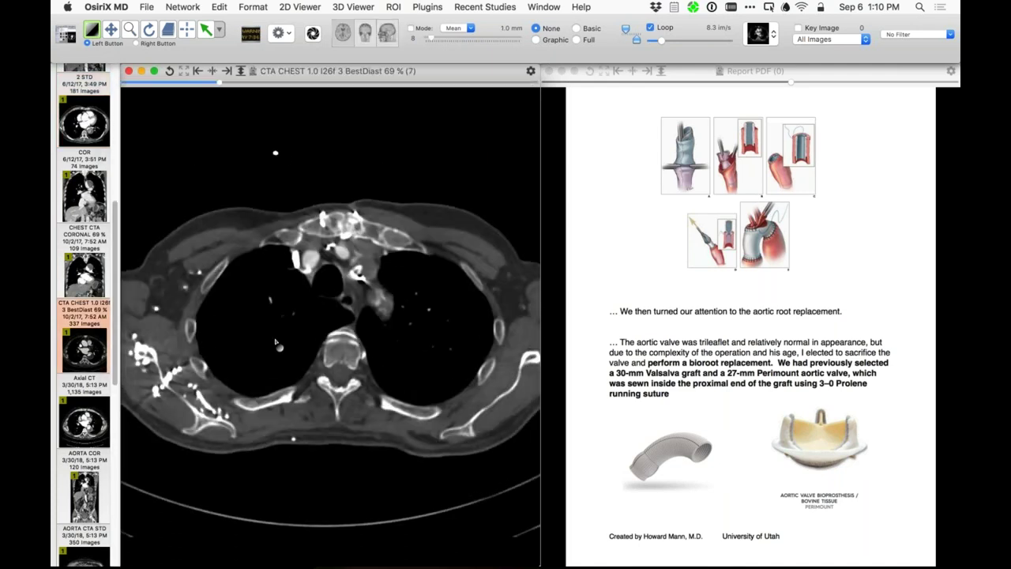
scroll(277, 342, down, 20)
scroll(275, 393, down, 5)
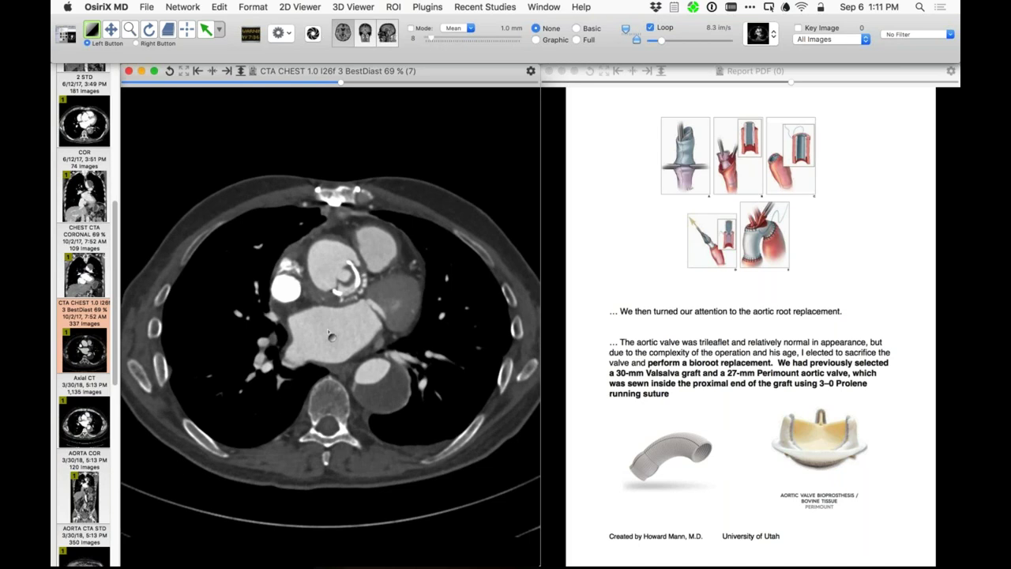
scroll(331, 335, up, 10)
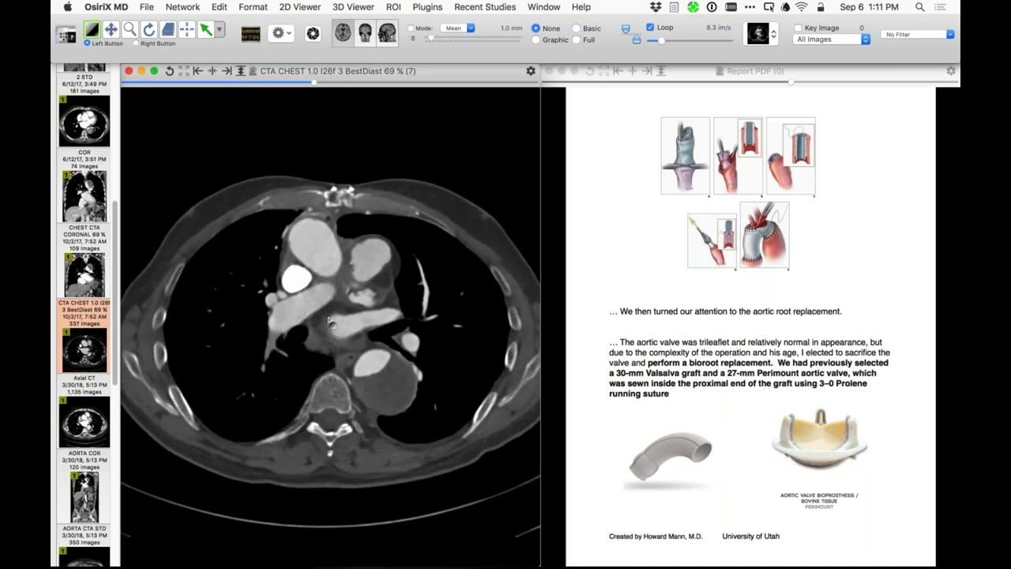
scroll(327, 315, up, 10)
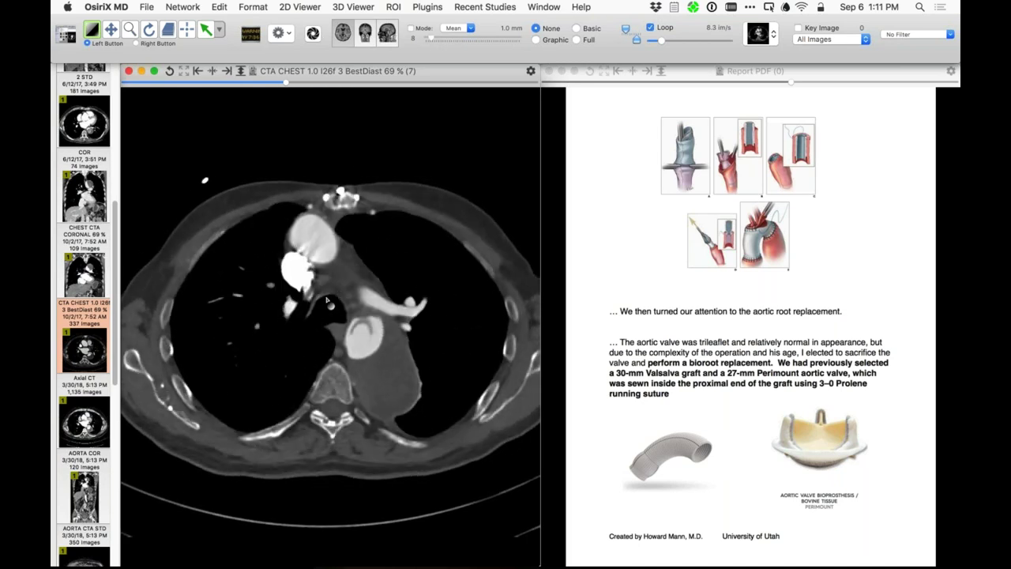
scroll(327, 297, up, 8)
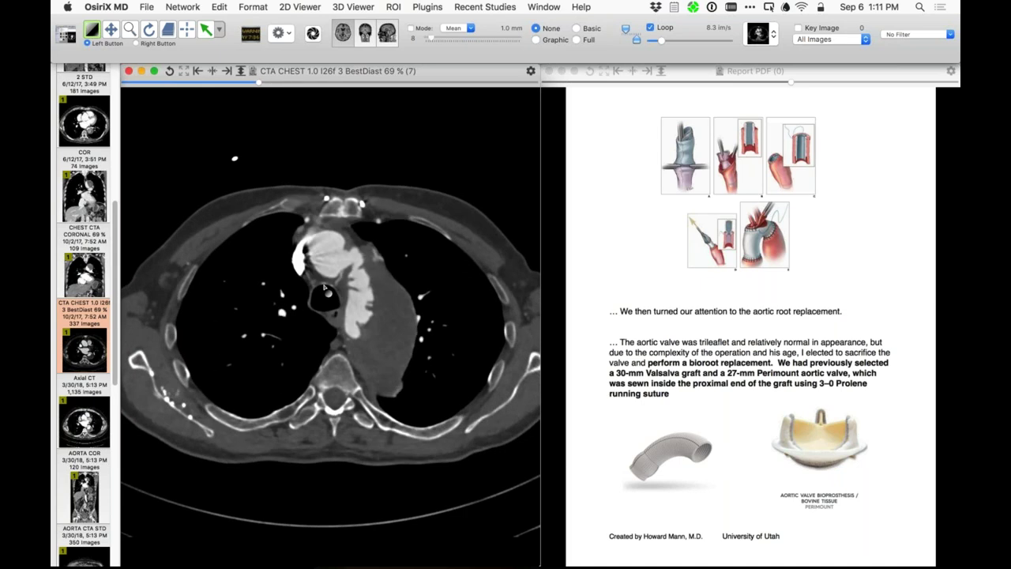
scroll(324, 291, down, 3)
scroll(324, 293, down, 1)
scroll(323, 292, down, 1)
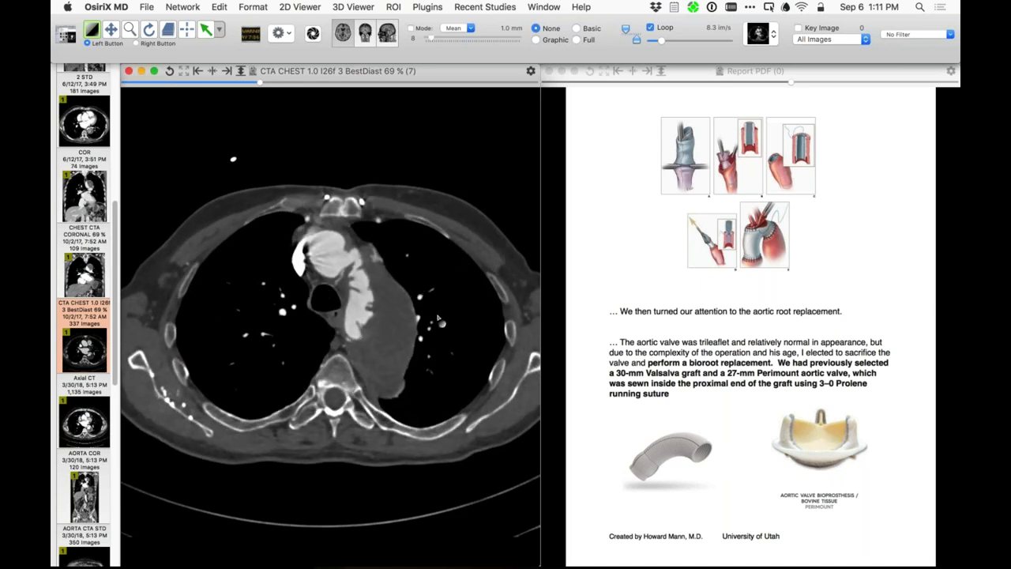
key(Down)
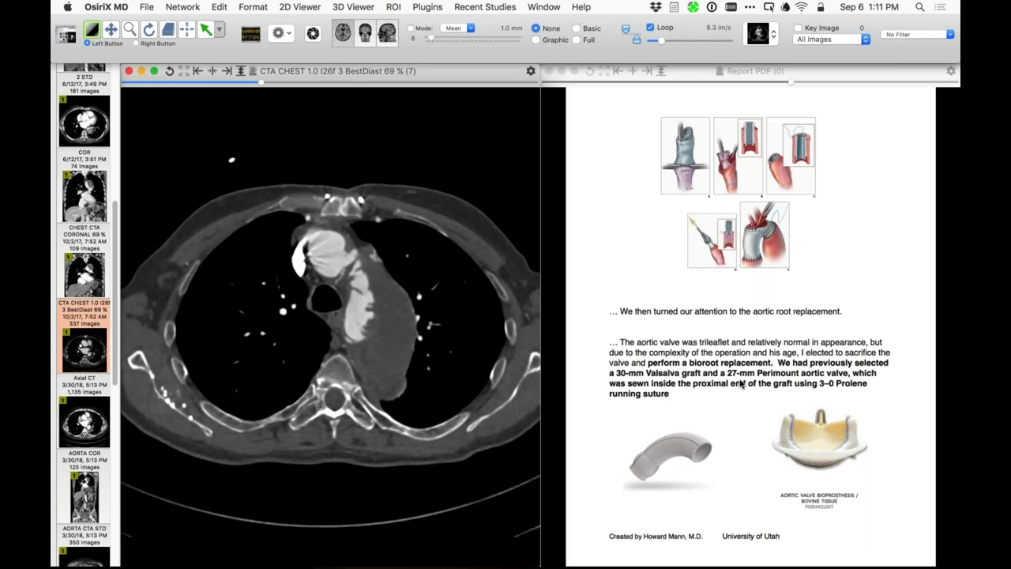
Advance the surgical report PDF to its next page.
click(742, 385)
key(Down)
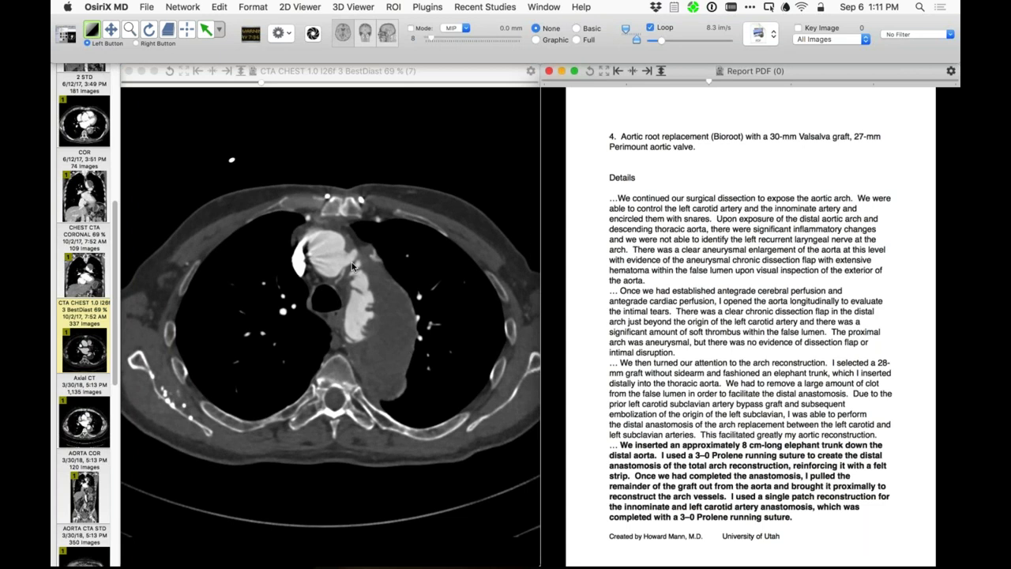
click(367, 286)
Page back and forth through axial CTA slices around the aortic arch.
scroll(364, 276, up, 5)
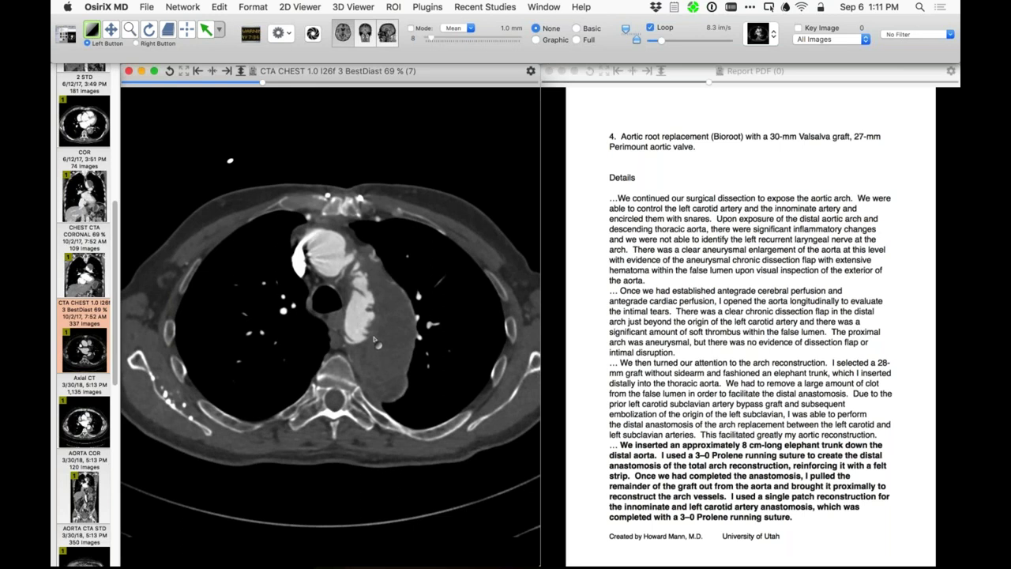
scroll(376, 337, up, 5)
scroll(376, 335, up, 6)
scroll(376, 325, up, 6)
scroll(377, 311, up, 6)
scroll(376, 307, up, 2)
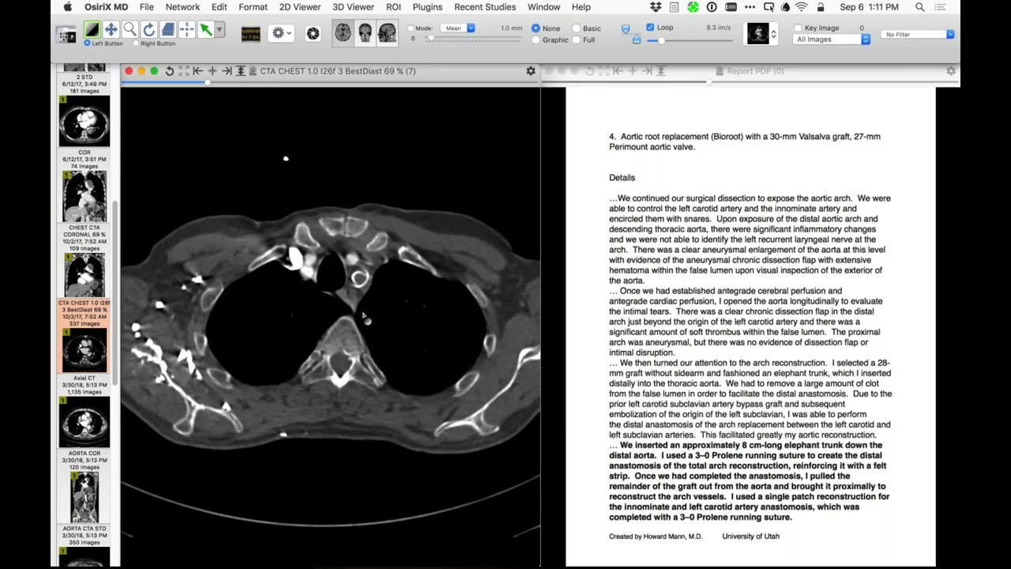
scroll(365, 315, up, 6)
scroll(365, 310, down, 8)
scroll(362, 315, down, 3)
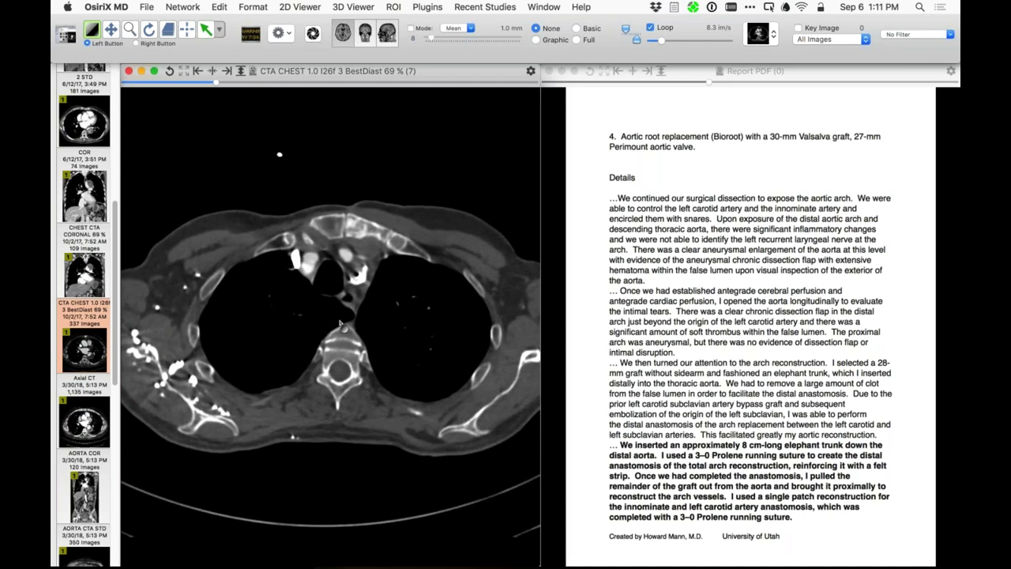
scroll(341, 323, down, 6)
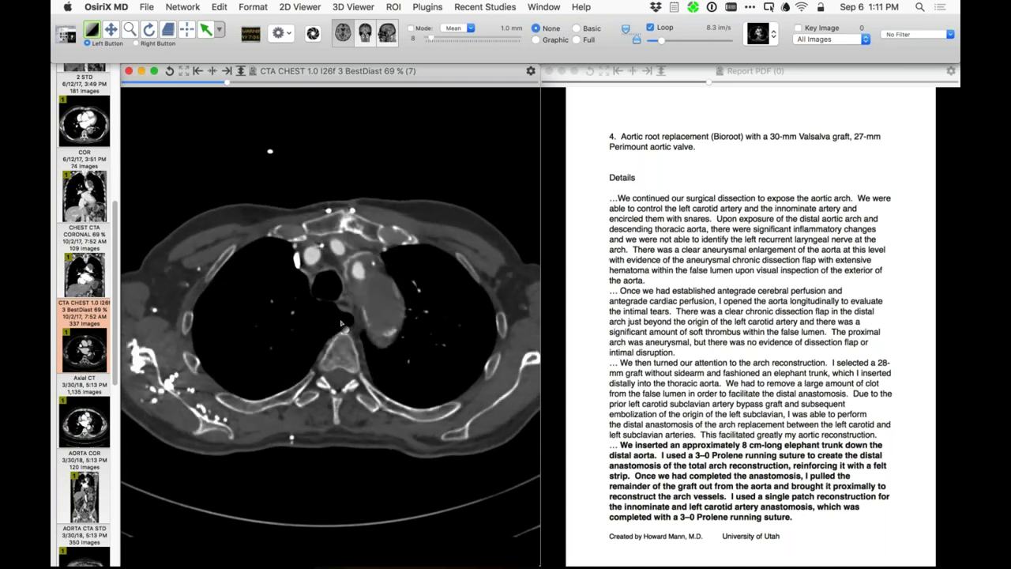
scroll(339, 325, down, 4)
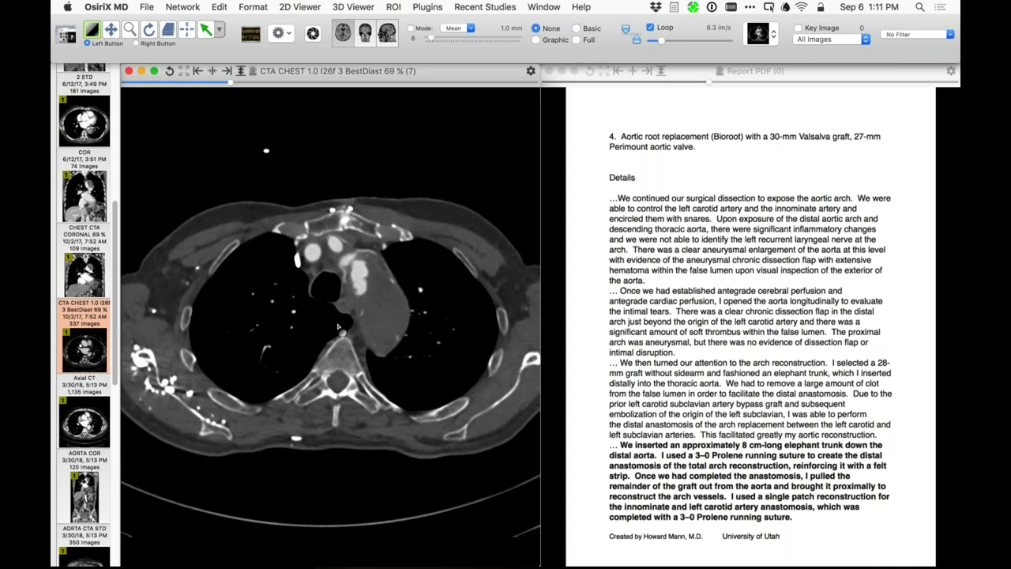
scroll(337, 327, down, 1)
Page down to the aortic root, showing the prosthetic valve.
scroll(371, 330, up, 10)
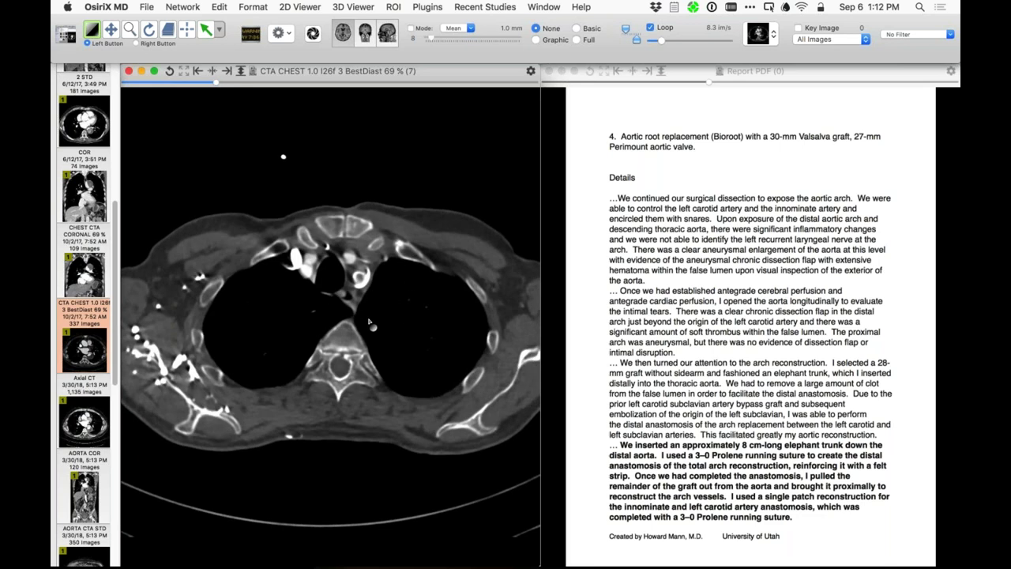
scroll(339, 395, up, 4)
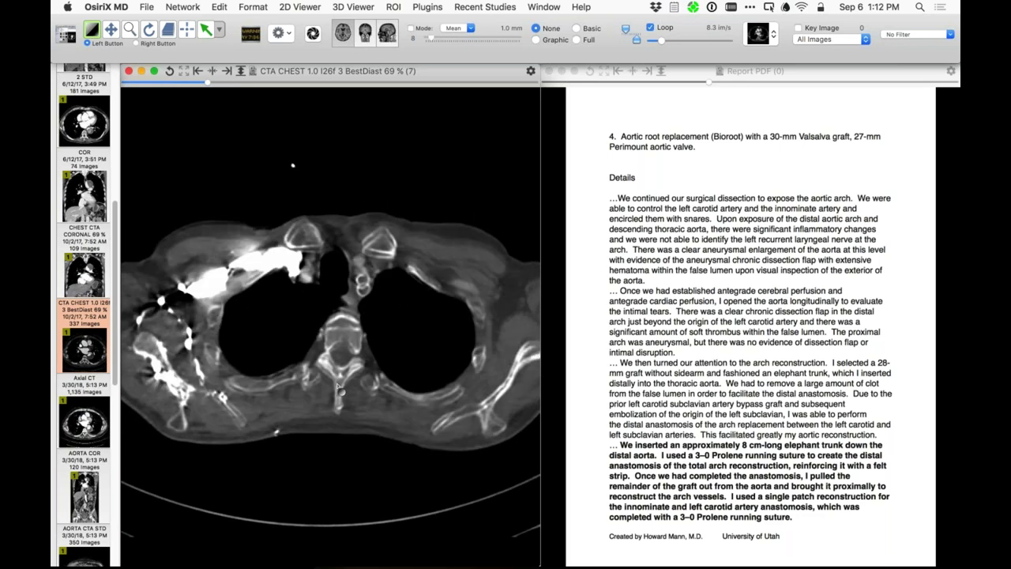
scroll(335, 393, down, 10)
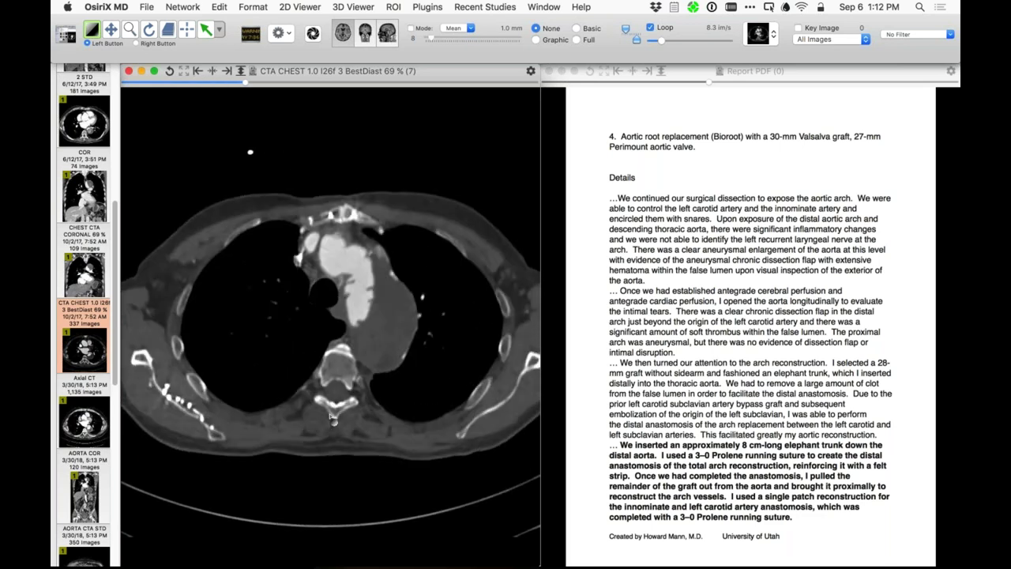
scroll(329, 418, down, 8)
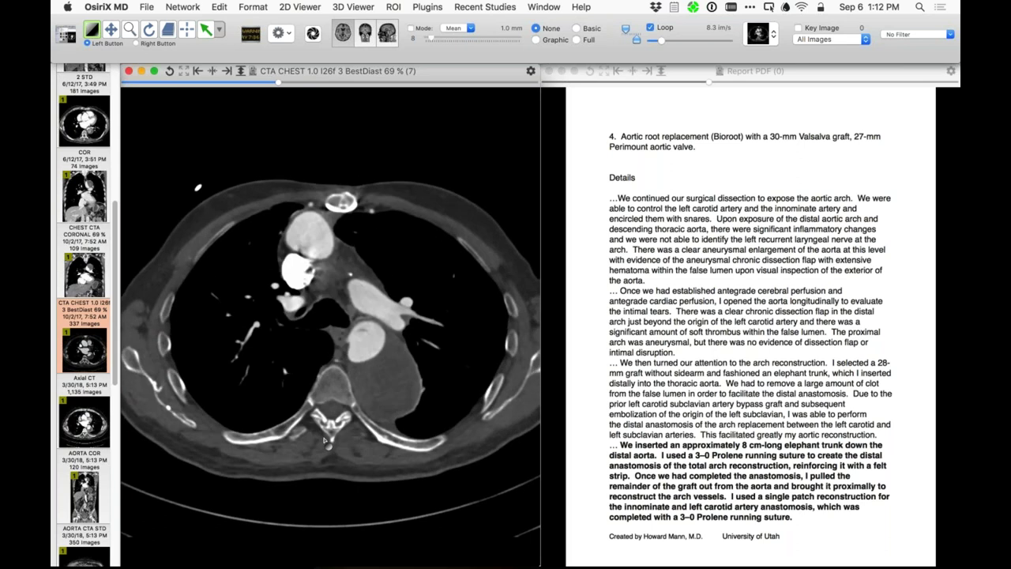
scroll(326, 447, down, 8)
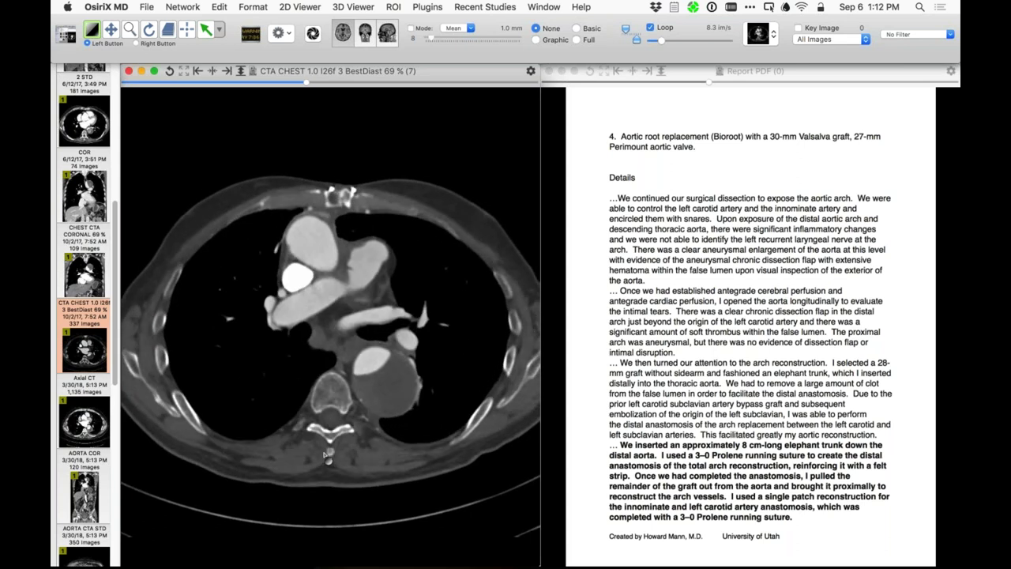
scroll(325, 451, up, 8)
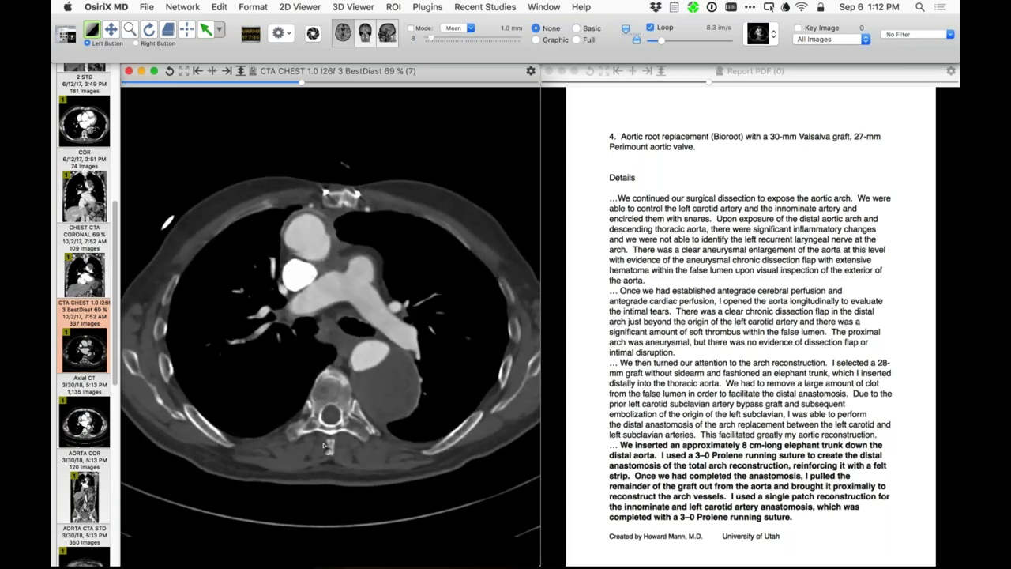
scroll(324, 445, down, 8)
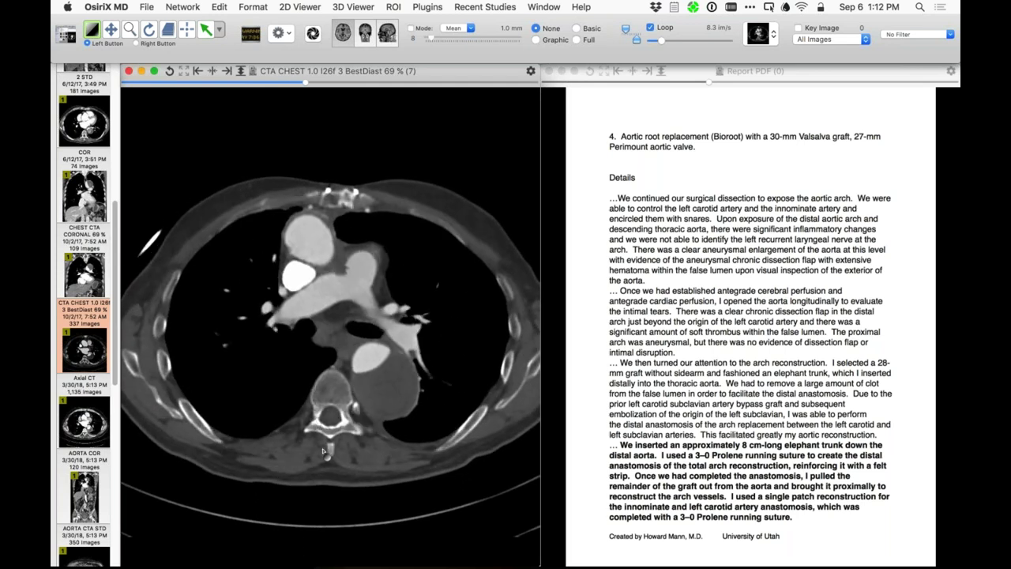
scroll(314, 400, down, 8)
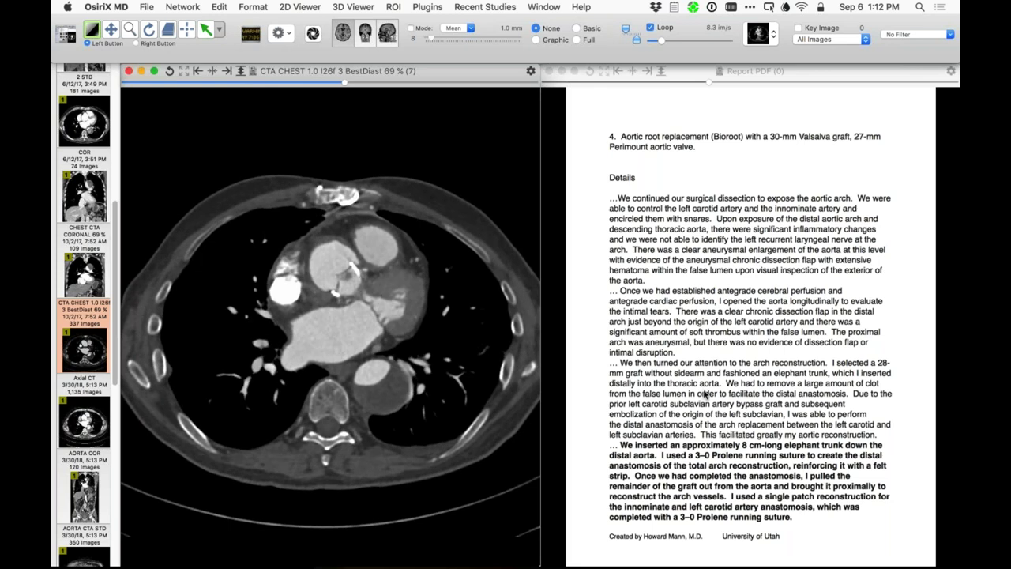
Scroll the report to the 10/17–7/18 follow-up notes listing the TEVAR grafts.
click(706, 392)
scroll(706, 392, down, 2)
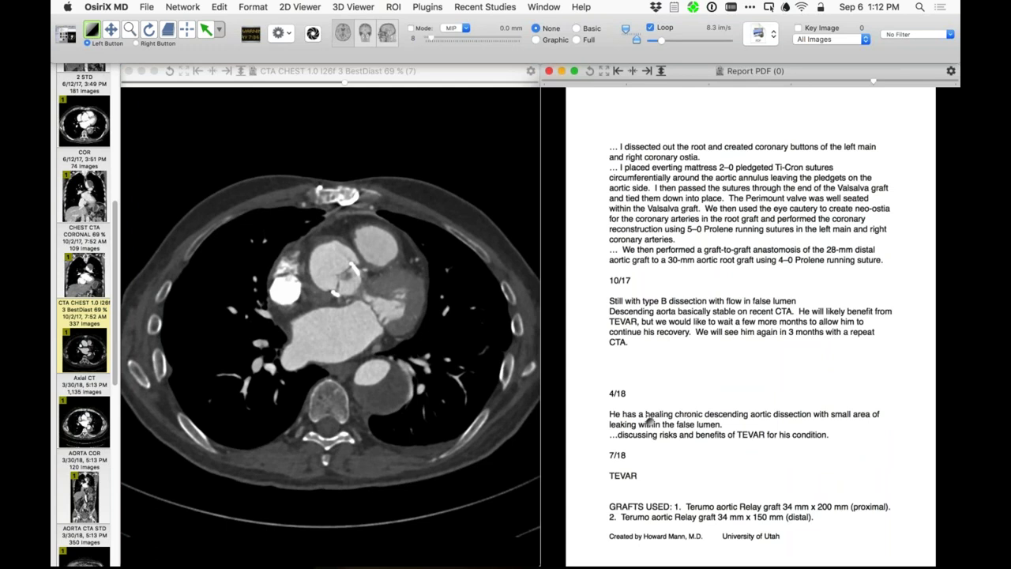
click(346, 340)
Page axial slices to the dissected descending aorta showing its false lumen.
scroll(348, 341, up, 10)
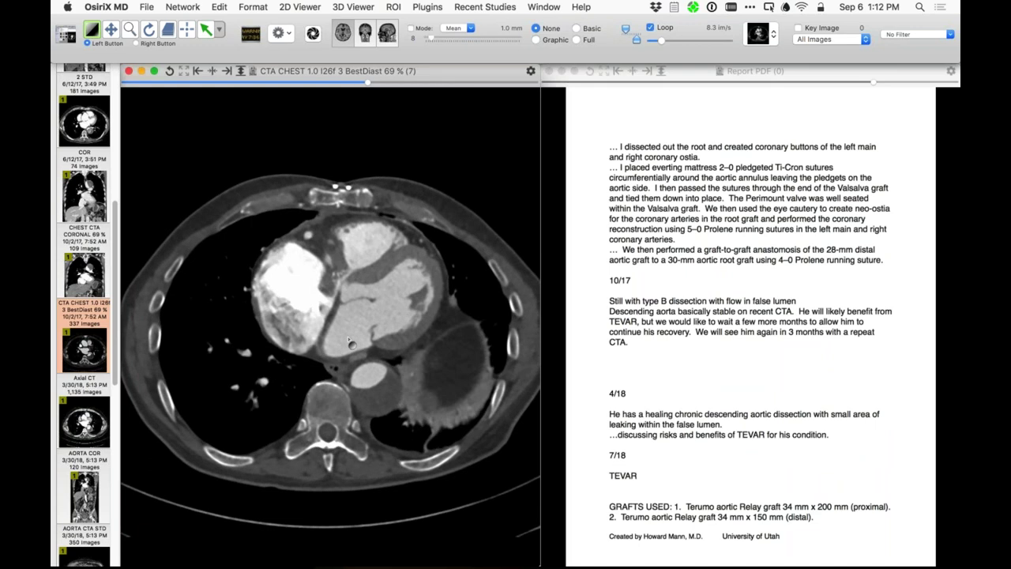
scroll(350, 341, up, 10)
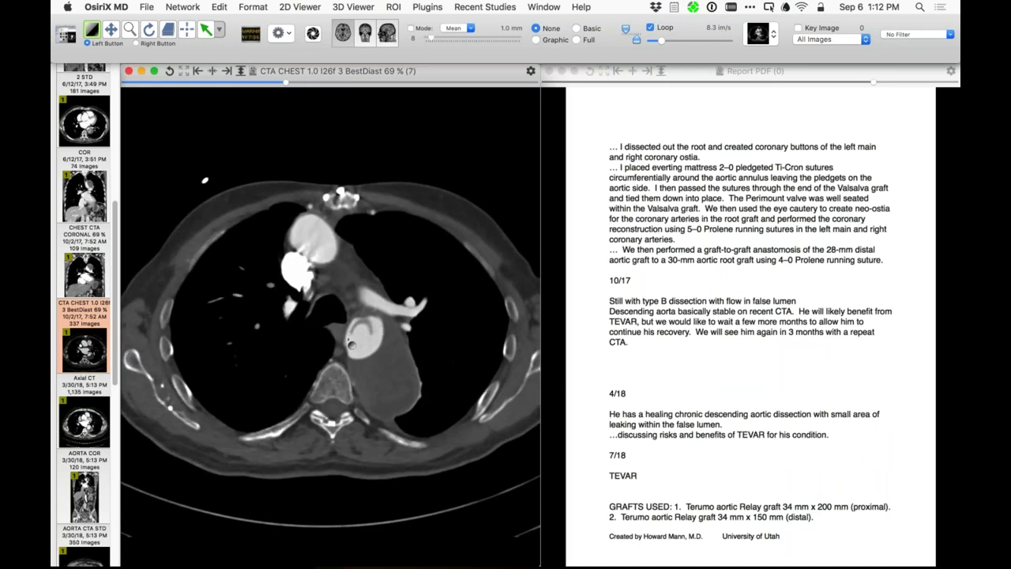
scroll(348, 341, up, 5)
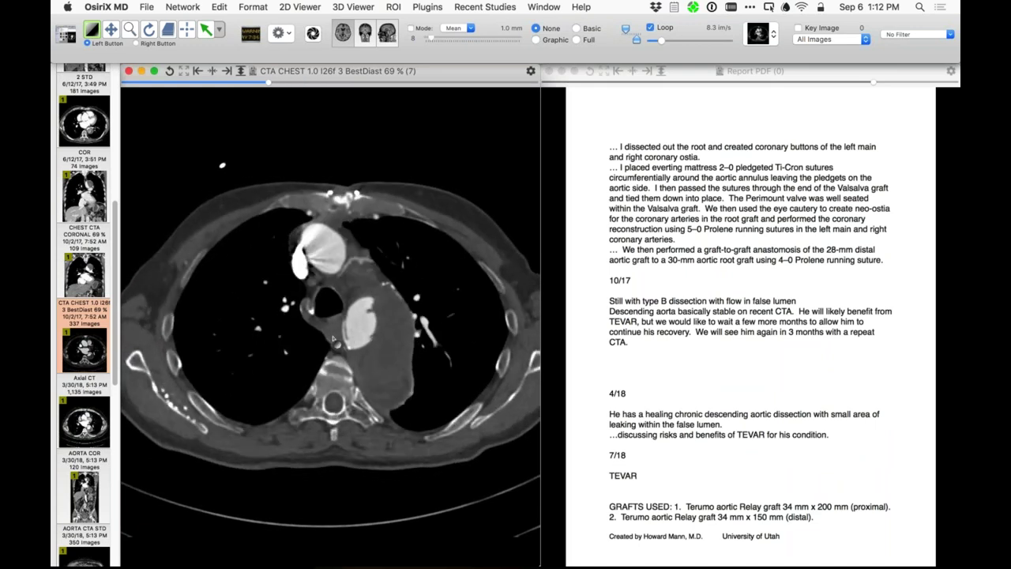
scroll(324, 338, down, 5)
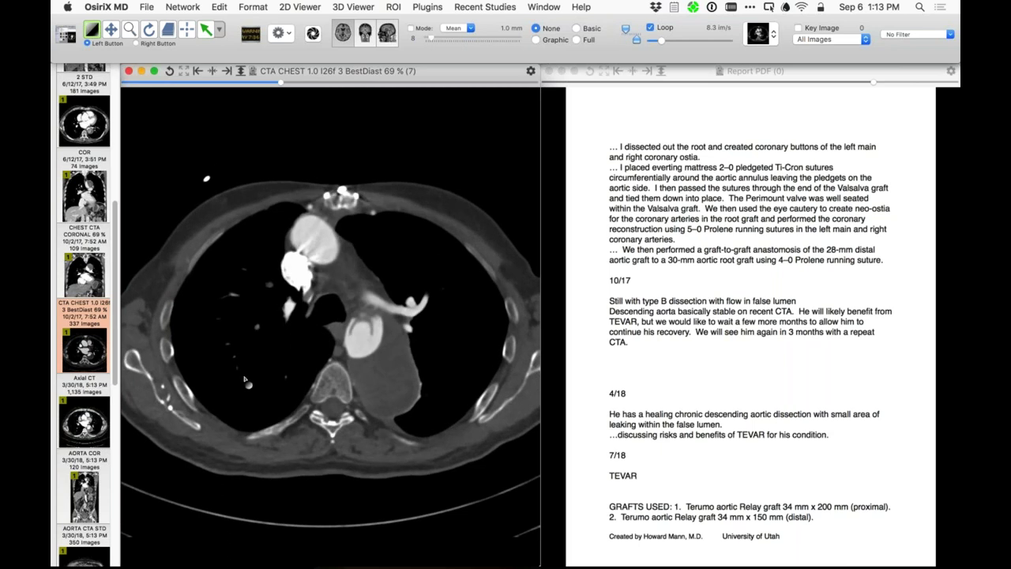
scroll(363, 377, up, 4)
scroll(368, 294, down, 5)
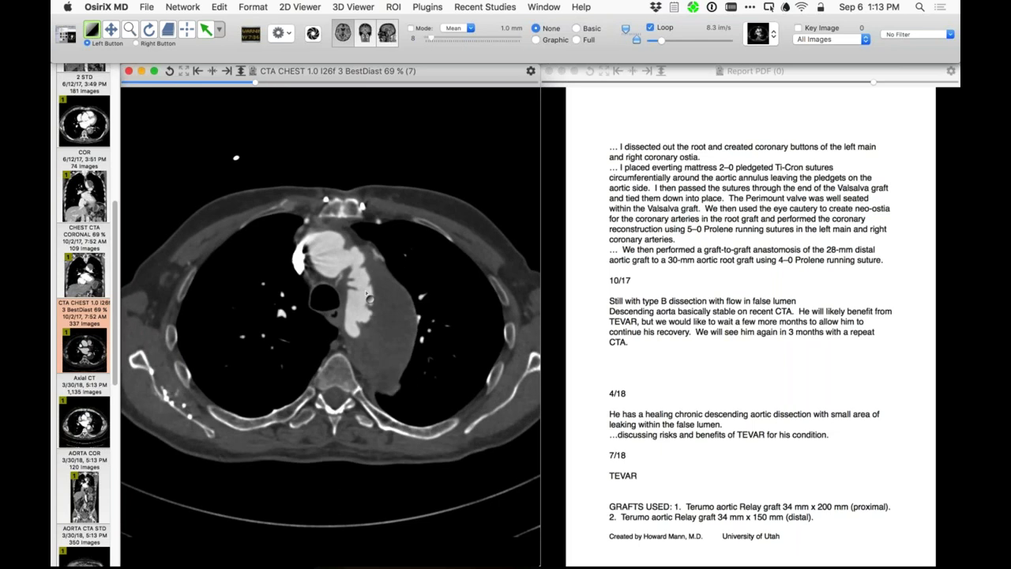
scroll(338, 400, down, 6)
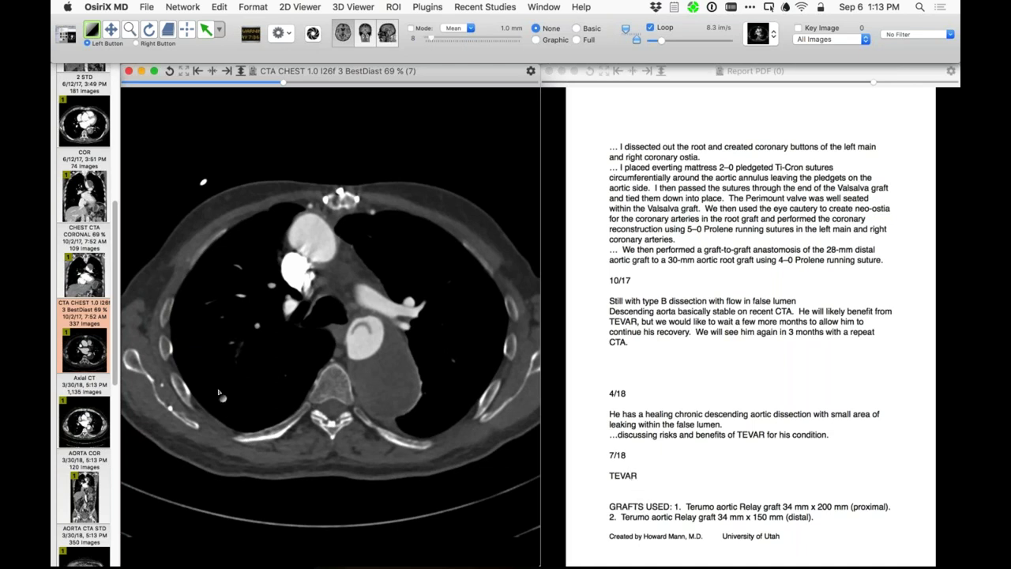
scroll(84, 426, down, 10)
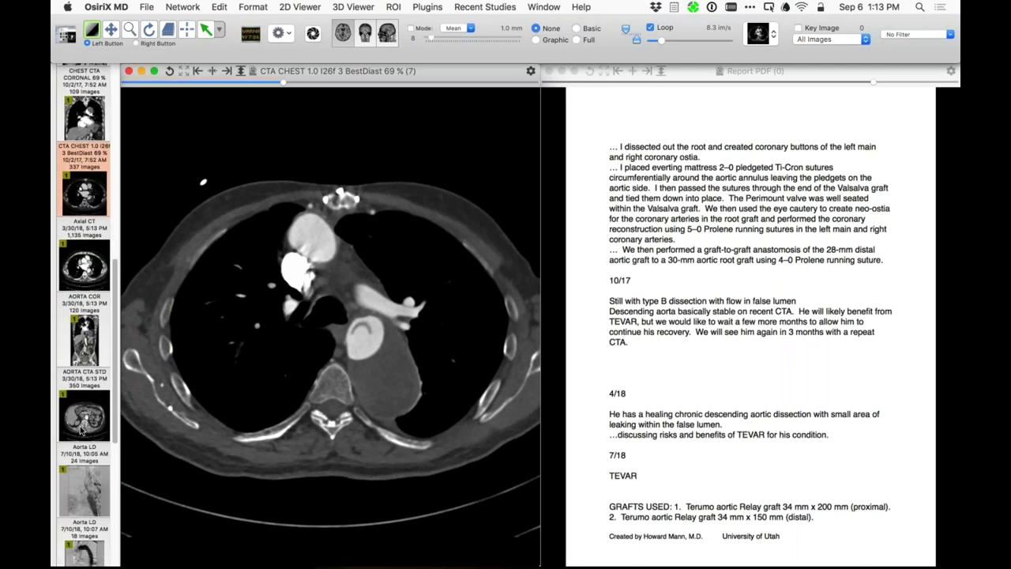
Load the CHEST COR series into the viewer and page to the stent-grafted descending aorta.
scroll(80, 429, down, 3)
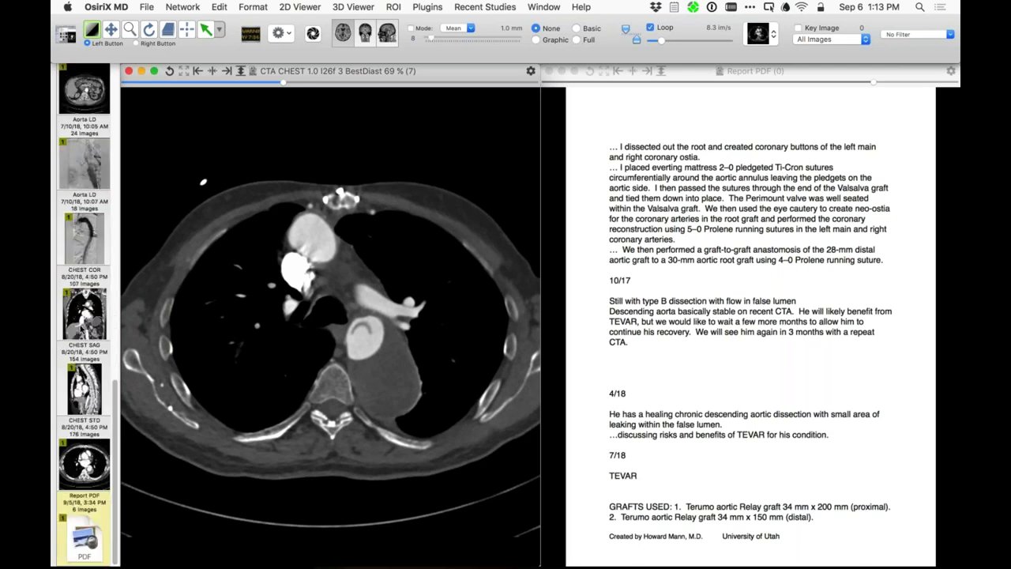
drag(85, 312, 308, 325)
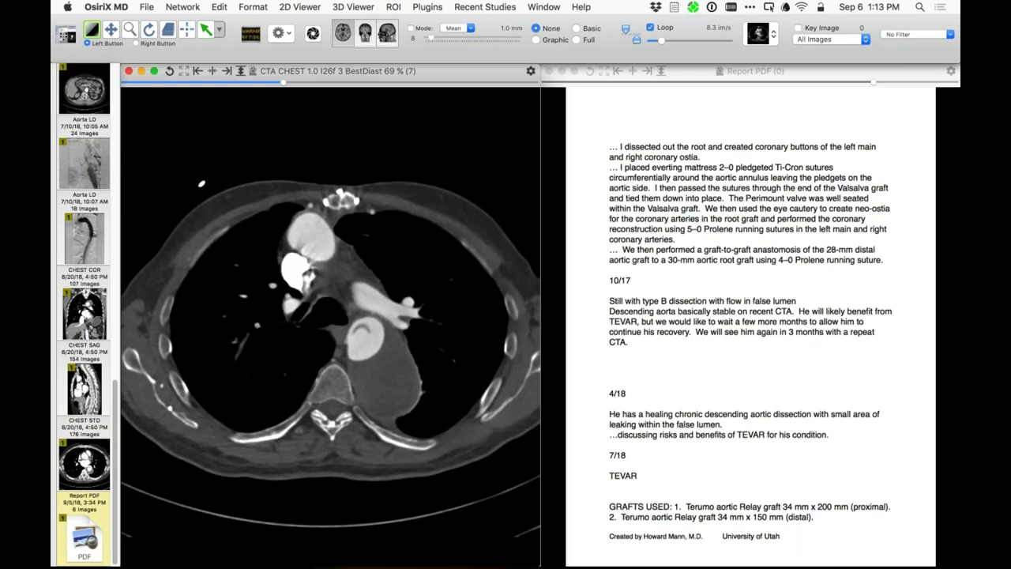
scroll(296, 309, down, 20)
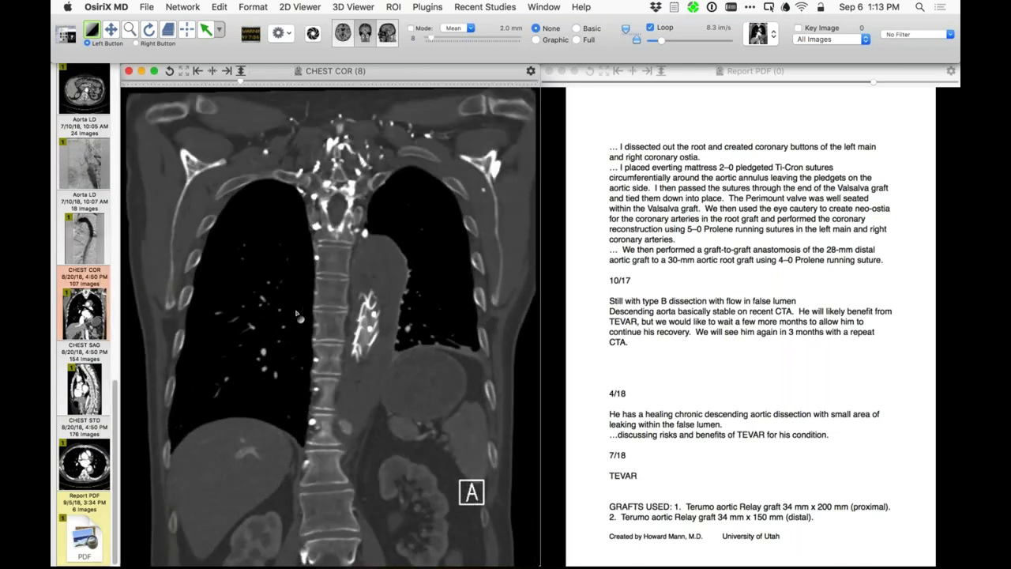
scroll(294, 325, down, 2)
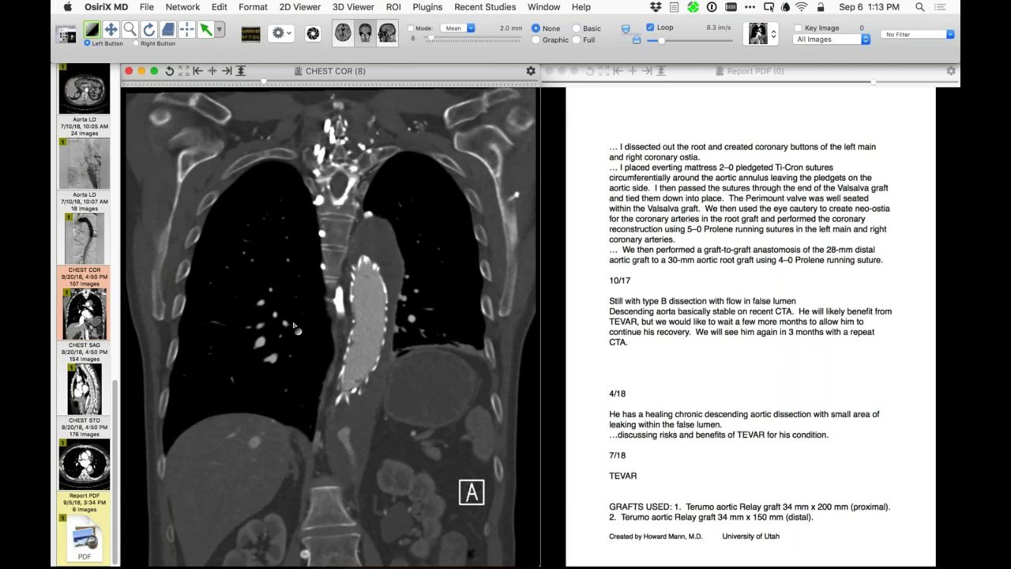
scroll(293, 325, down, 10)
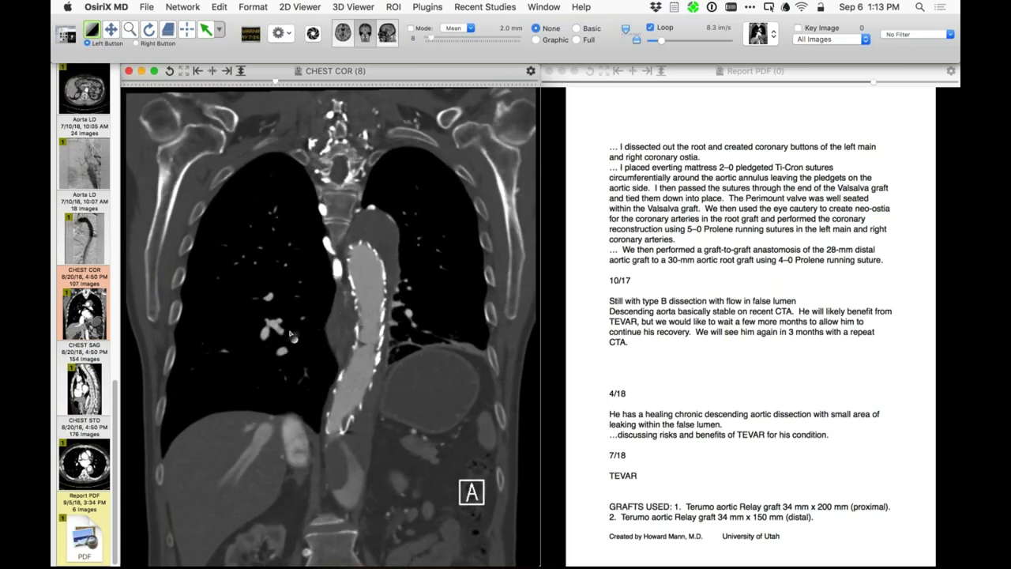
scroll(289, 338, down, 10)
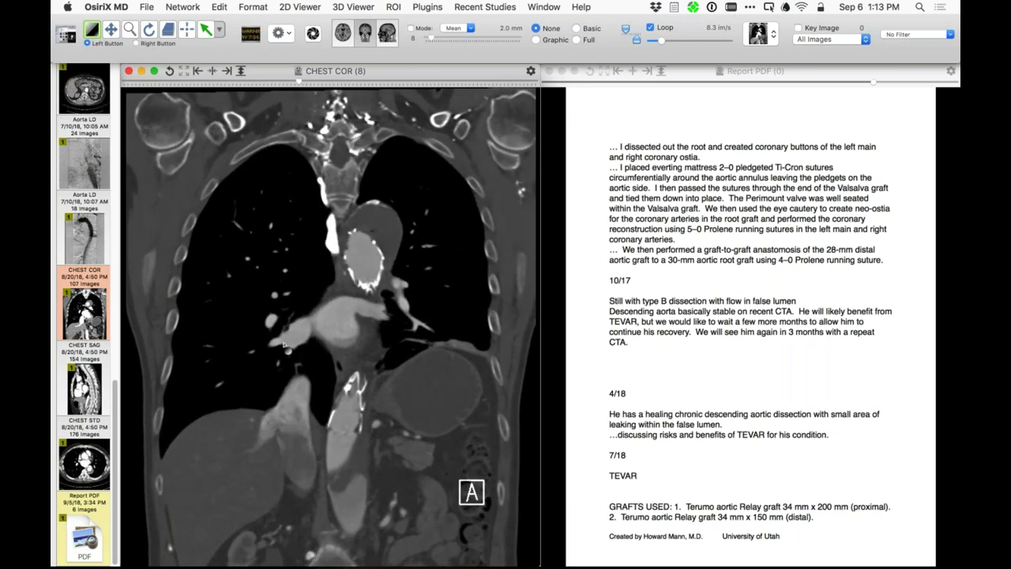
scroll(285, 341, up, 10)
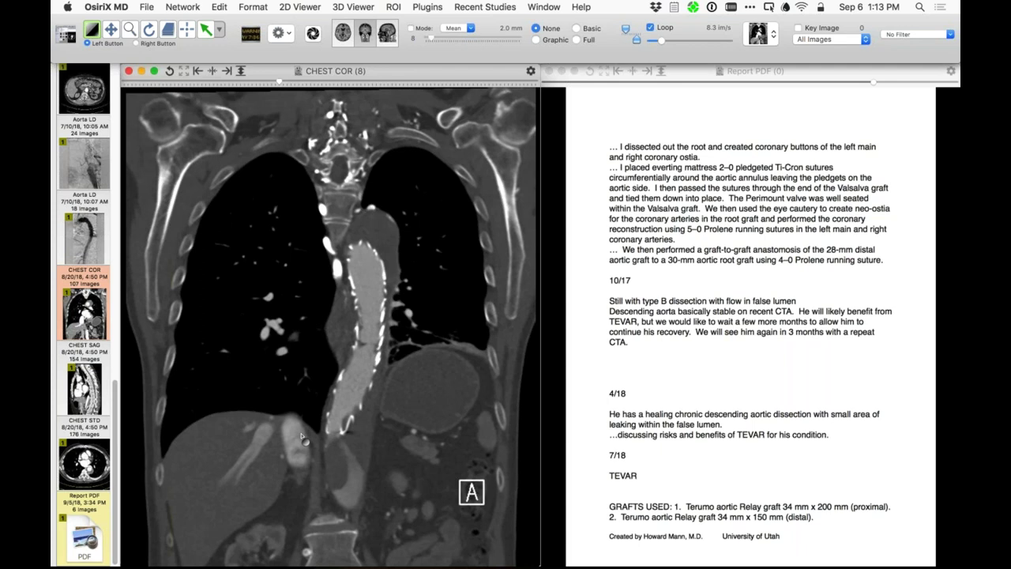
scroll(301, 437, down, 3)
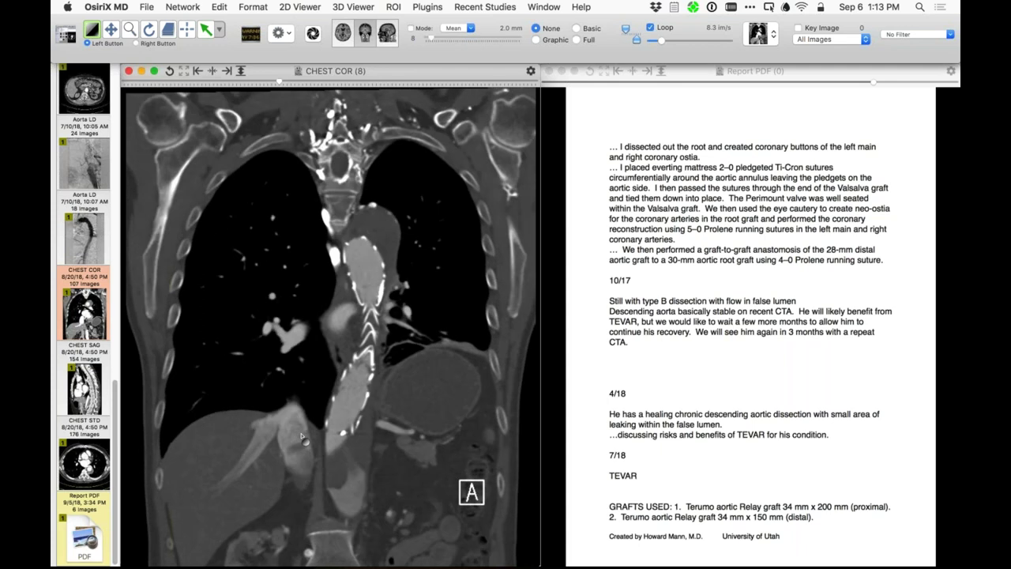